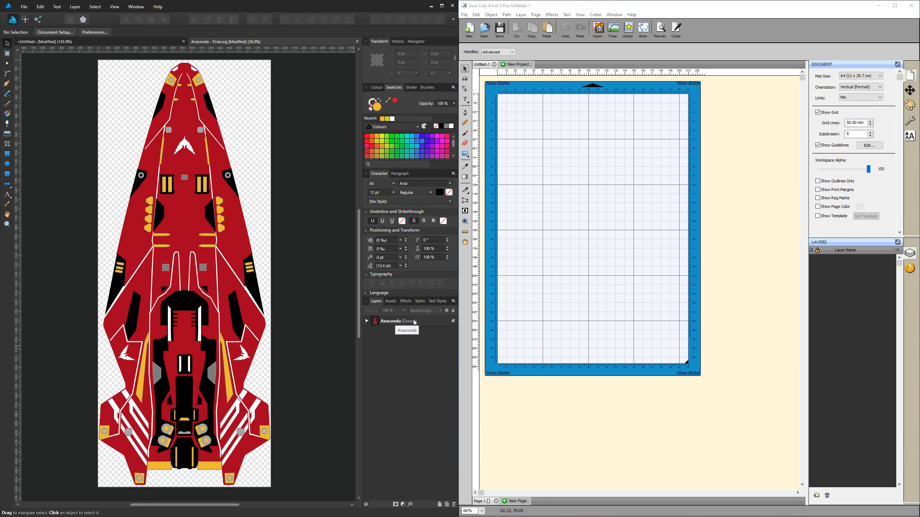
- Expand the Anaconda and Hull groups, check what Hull contains by toggling its visibility, and collapse Hull again
{"action": "left_click", "coordinate": [366, 321]}
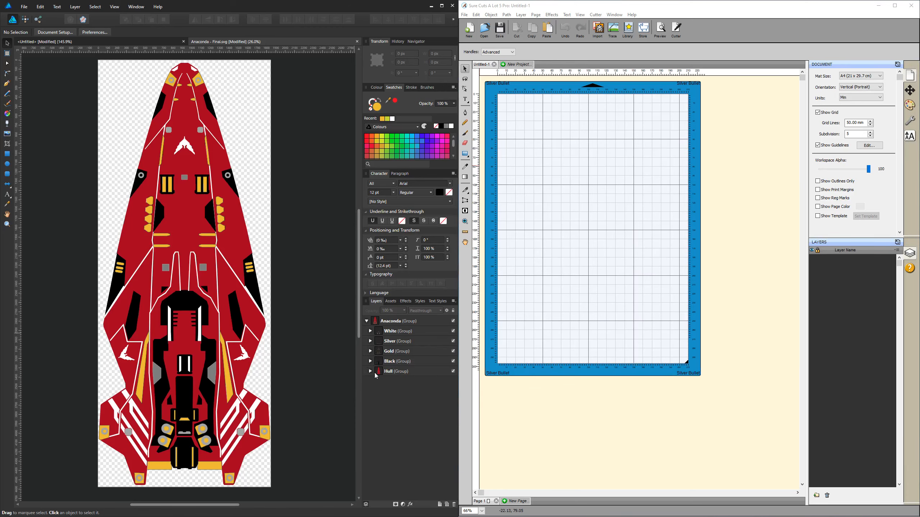
{"action": "left_click", "coordinate": [369, 371]}
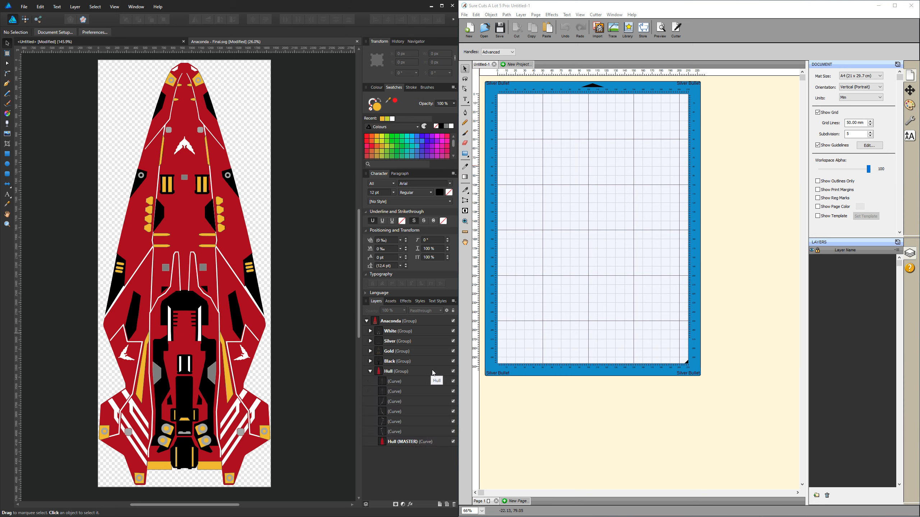
{"action": "left_click", "coordinate": [453, 372]}
{"action": "left_click", "coordinate": [453, 372]}
{"action": "left_click", "coordinate": [453, 371]}
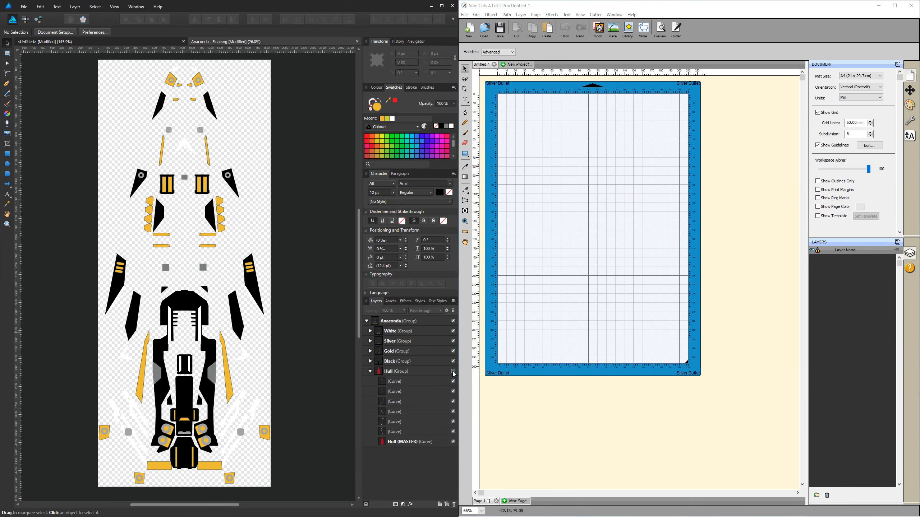
{"action": "left_click", "coordinate": [453, 372]}
{"action": "left_click", "coordinate": [370, 371]}
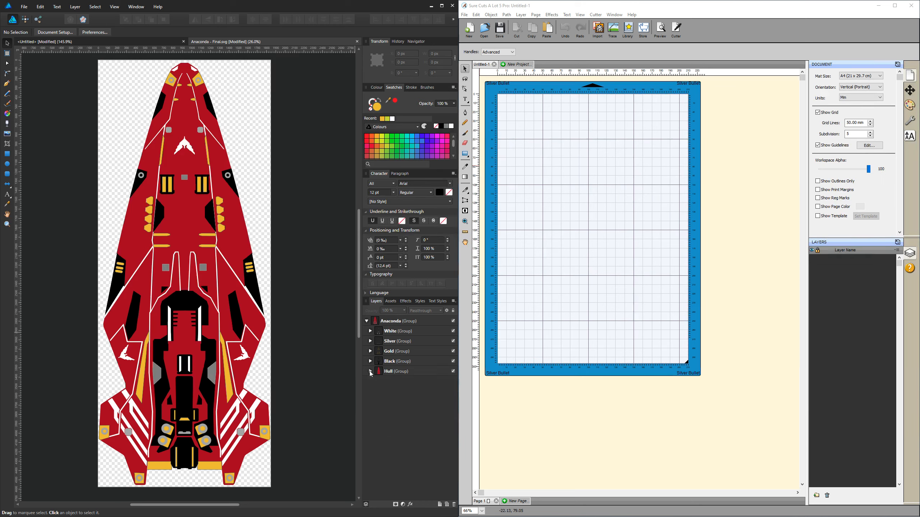
- Hide the Black, Gold, Silver and White groups to view the Hull artwork alone, and select the Hull group
{"action": "left_click", "coordinate": [453, 361]}
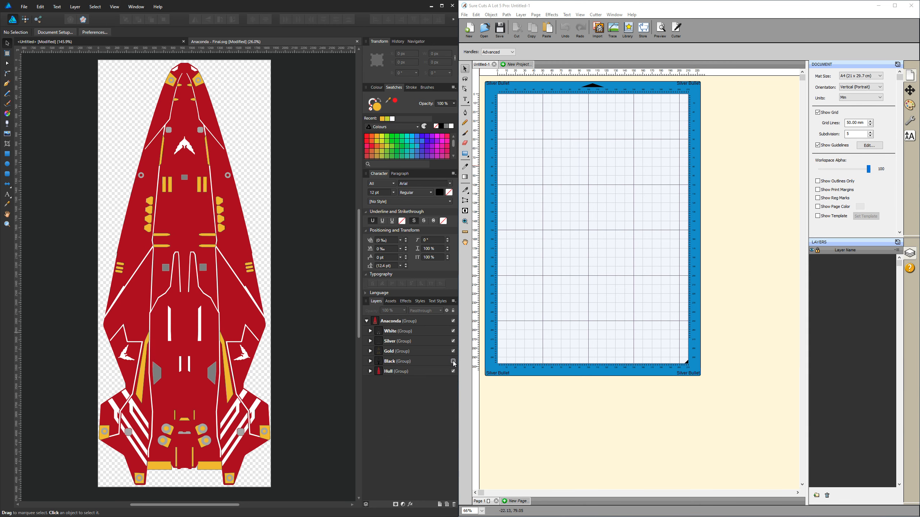
{"action": "left_click", "coordinate": [453, 351]}
{"action": "left_click", "coordinate": [454, 341]}
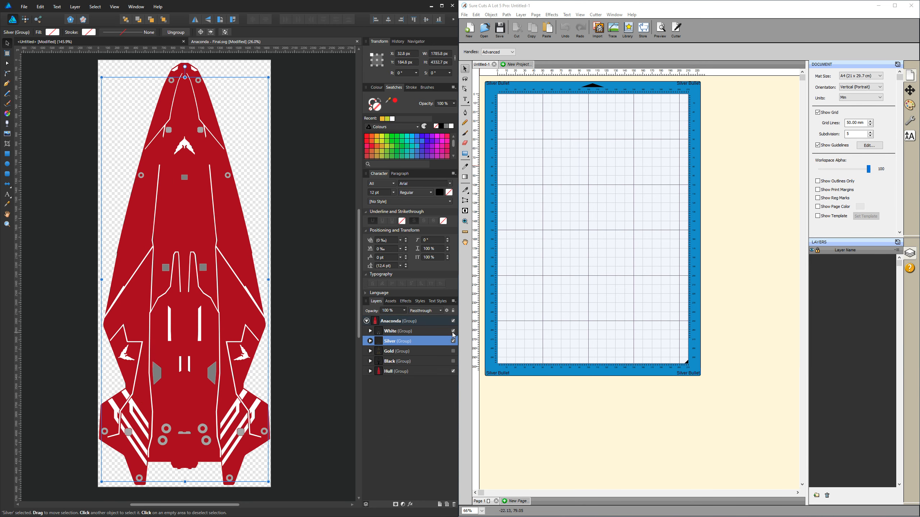
{"action": "left_click", "coordinate": [453, 331]}
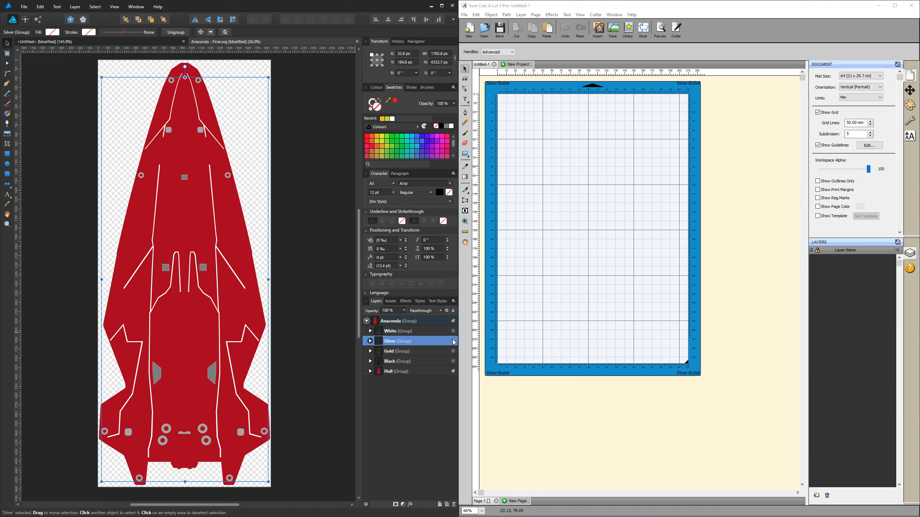
{"action": "left_click", "coordinate": [453, 342]}
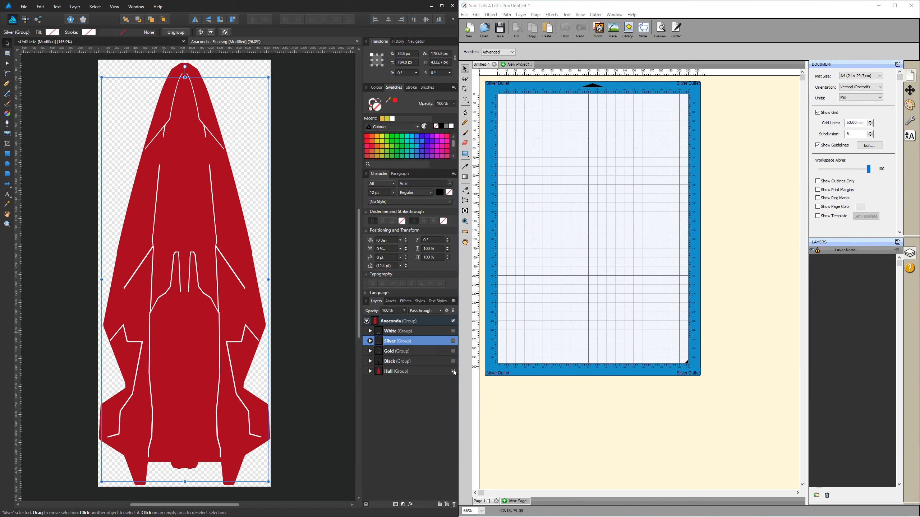
{"action": "left_click", "coordinate": [421, 372]}
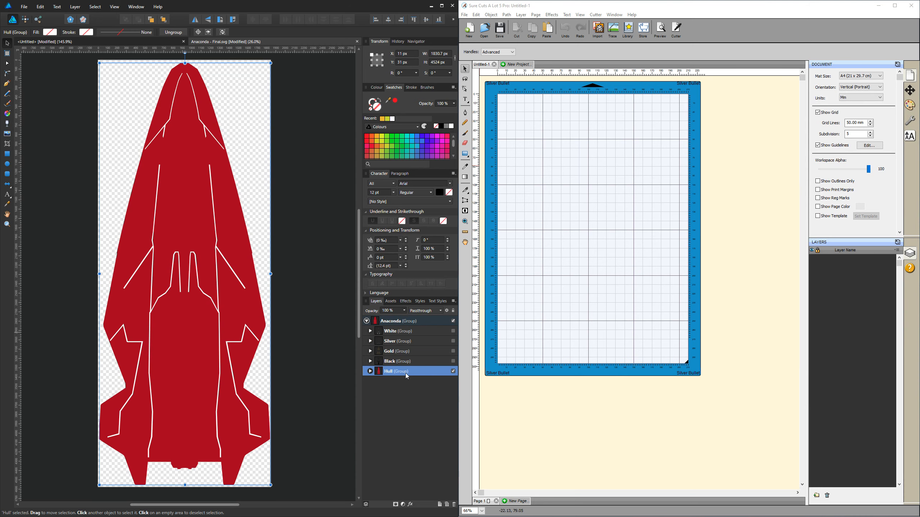
- Hide Hull and view the Black, Gold, Silver and White groups one at a time in isolation
{"action": "left_click", "coordinate": [454, 372]}
{"action": "left_click", "coordinate": [453, 361]}
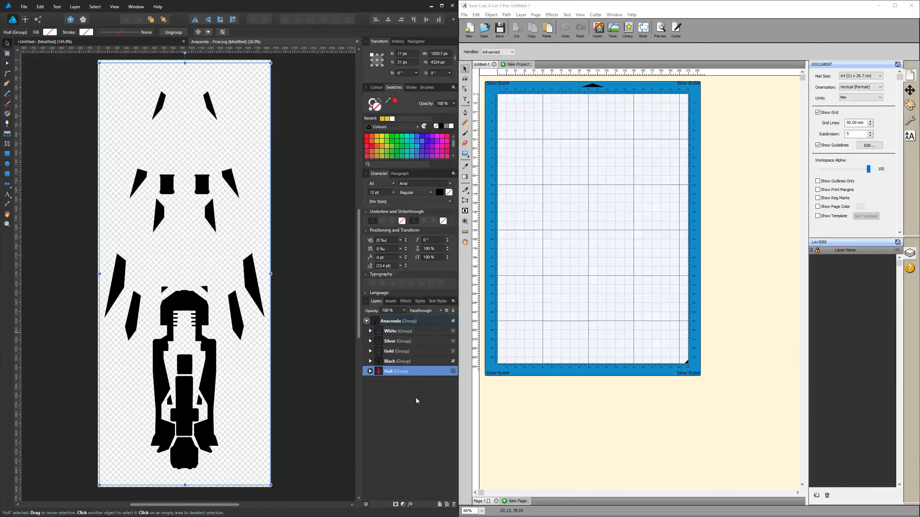
{"action": "left_click", "coordinate": [453, 361]}
{"action": "left_click", "coordinate": [453, 351]}
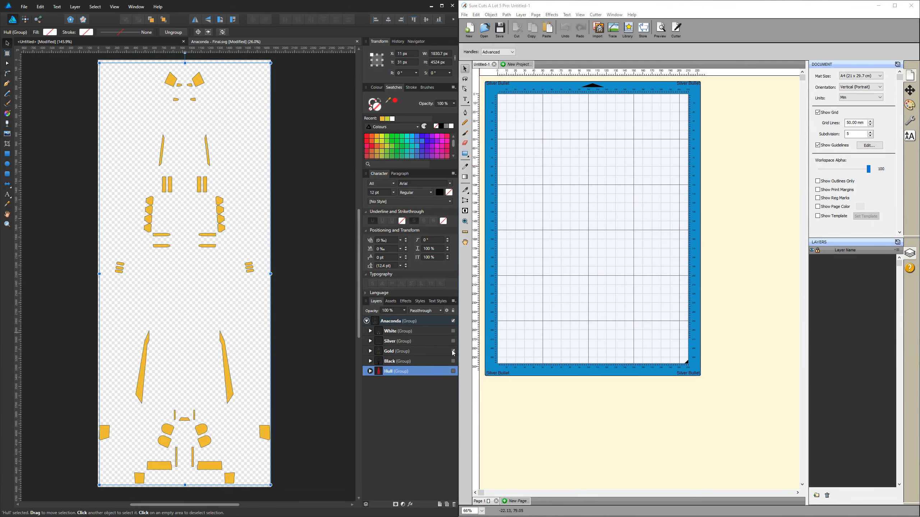
{"action": "left_click", "coordinate": [454, 352]}
{"action": "left_click", "coordinate": [453, 341]}
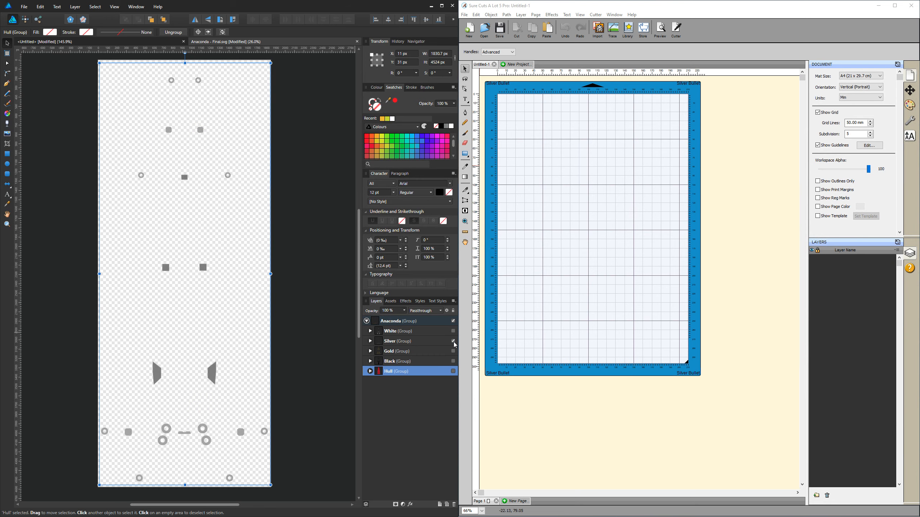
{"action": "left_click", "coordinate": [453, 341]}
{"action": "left_click", "coordinate": [453, 331]}
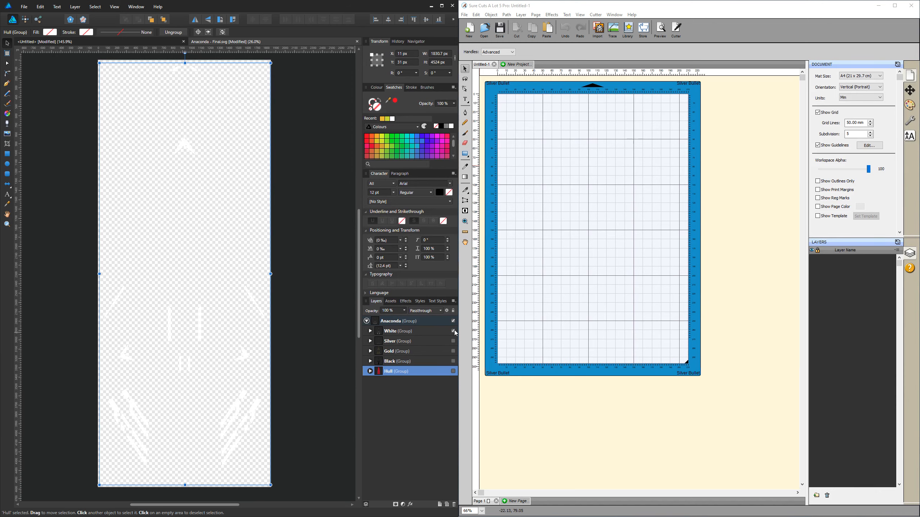
- Make the Silver, Gold, Black and Hull groups visible again alongside White
{"action": "left_click", "coordinate": [453, 342]}
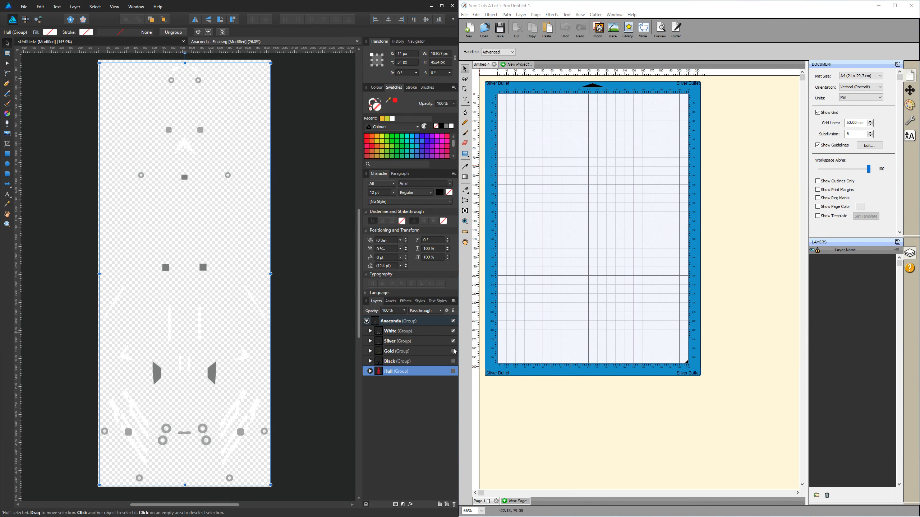
{"action": "left_click", "coordinate": [451, 361]}
{"action": "left_click", "coordinate": [453, 352]}
{"action": "left_click", "coordinate": [453, 361]}
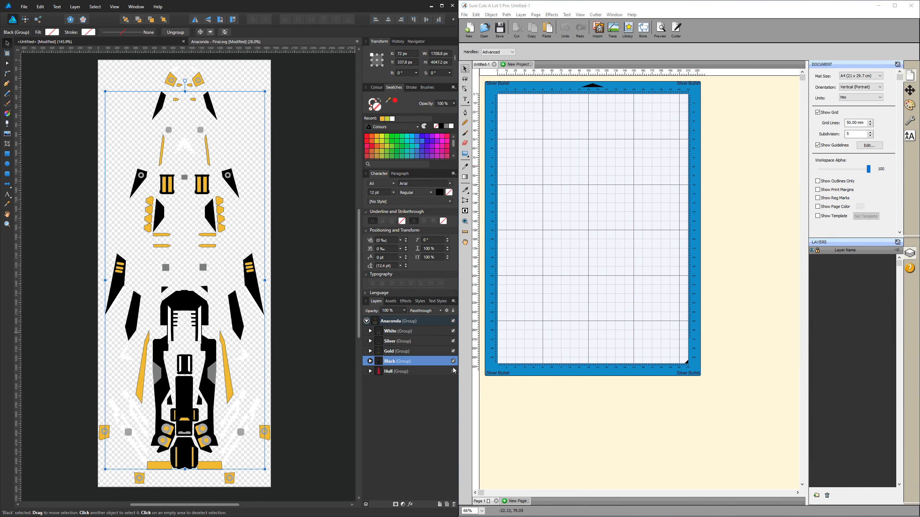
{"action": "left_click", "coordinate": [453, 372]}
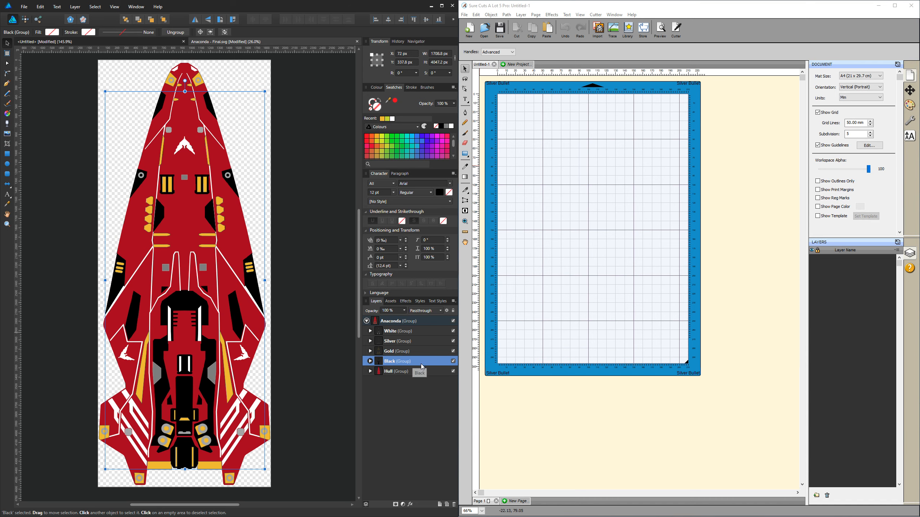
- Move the Black group beneath Hull in the layer order and put it back above Hull
{"action": "left_click_drag", "start_coordinate": [426, 367], "coordinate": [402, 359]}
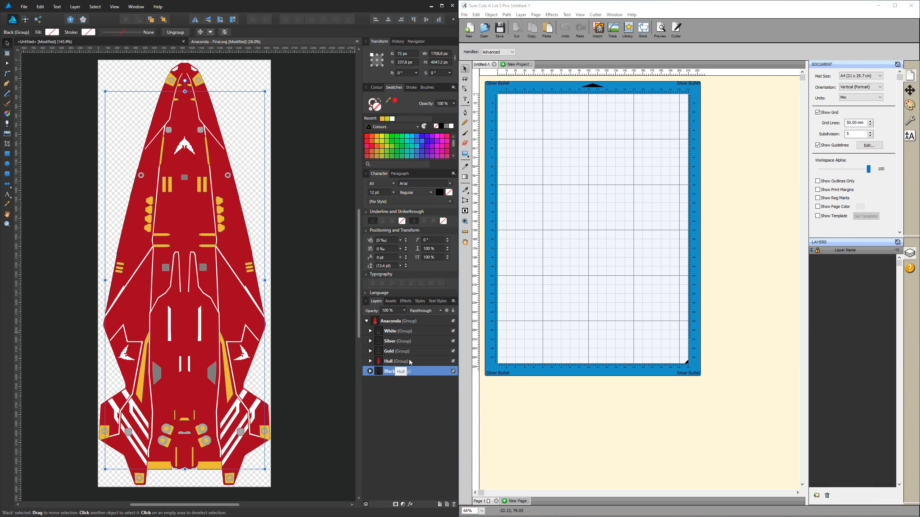
{"action": "left_click_drag", "start_coordinate": [411, 360], "coordinate": [400, 381]}
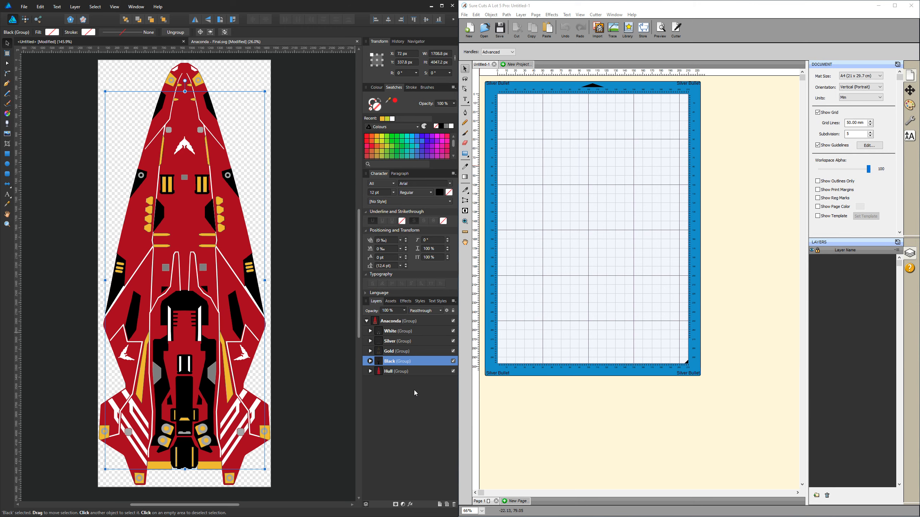
- Select the whole Anaconda group and set up an SVG export with the raster DPI at 300
{"action": "left_click", "coordinate": [417, 323]}
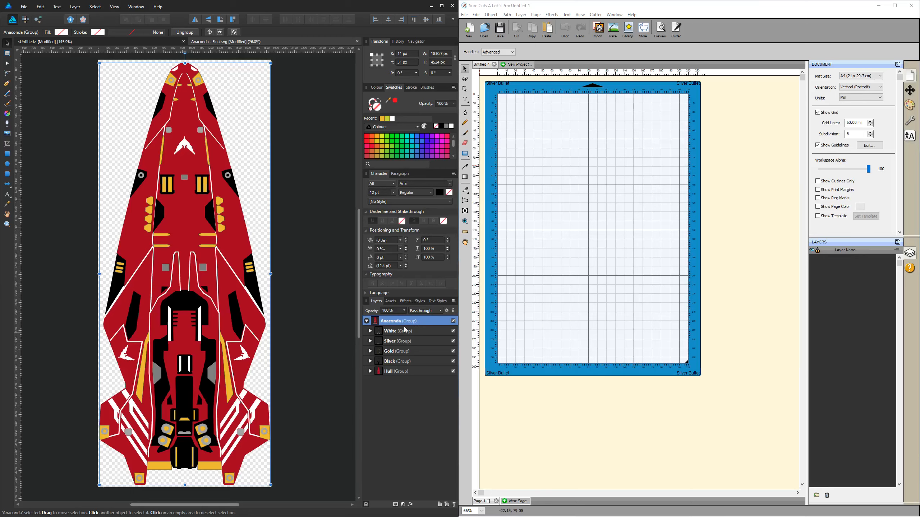
{"action": "key", "text": "ctrl+alt+shift+s"}
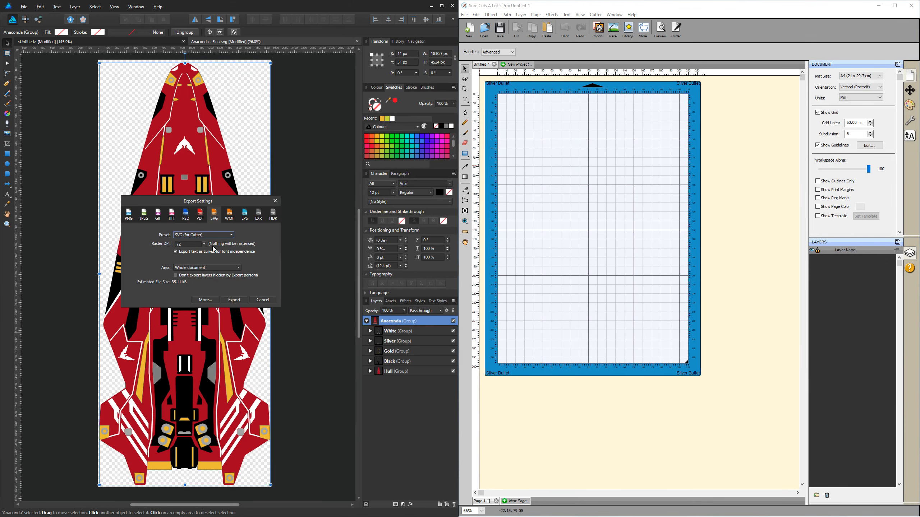
{"action": "left_click", "coordinate": [204, 245]}
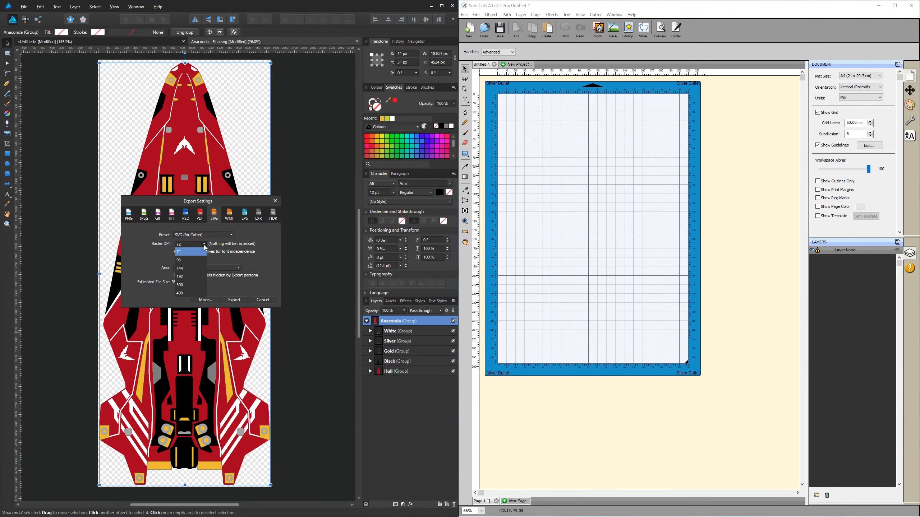
{"action": "left_click", "coordinate": [192, 286]}
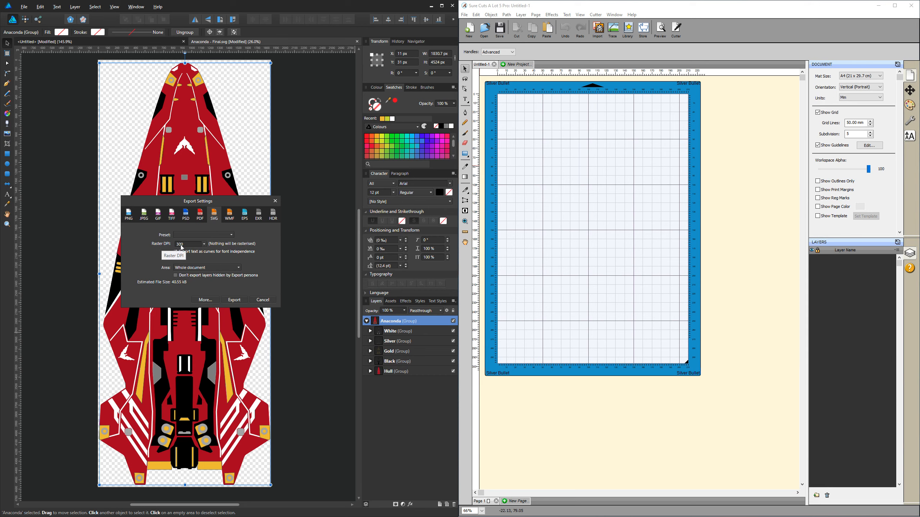
{"action": "left_click", "coordinate": [204, 244]}
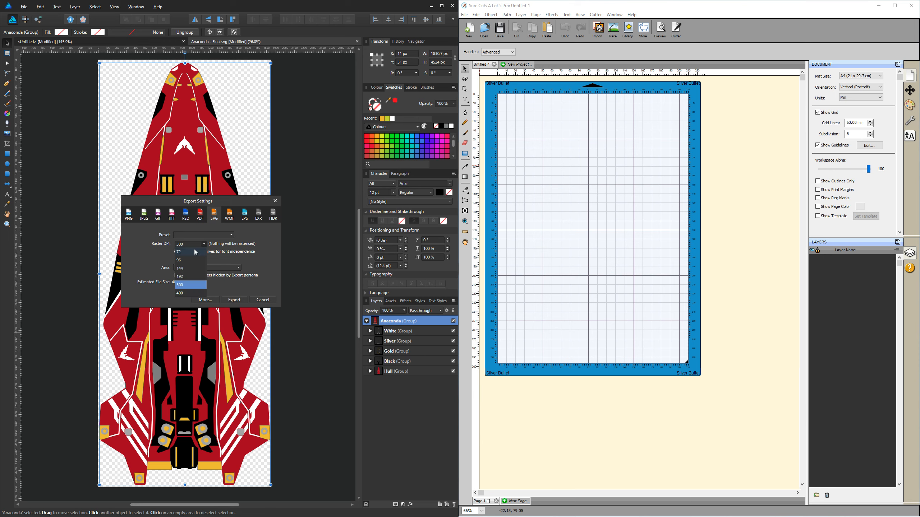
{"action": "left_click", "coordinate": [194, 250]}
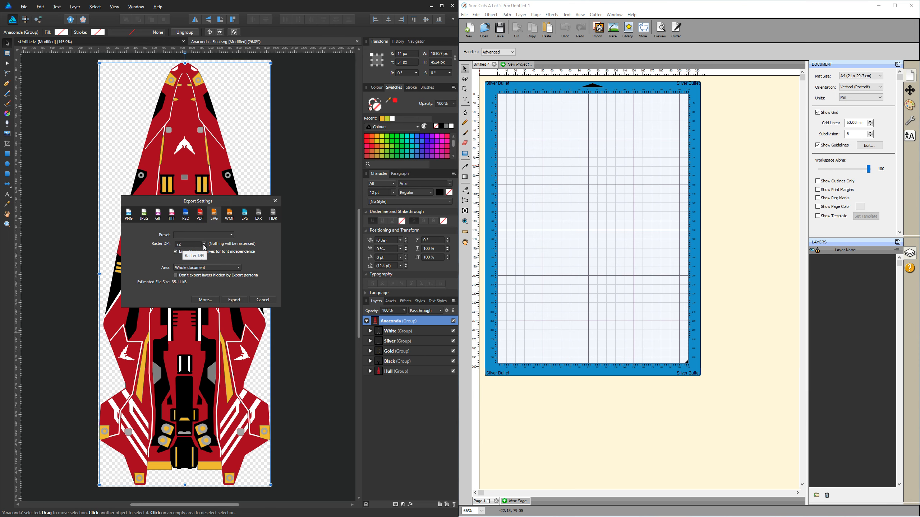
{"action": "left_click", "coordinate": [203, 244]}
{"action": "left_click", "coordinate": [190, 283]}
- Export the artwork to the Desktop as Anaconda - Final.svg
{"action": "left_click", "coordinate": [235, 300]}
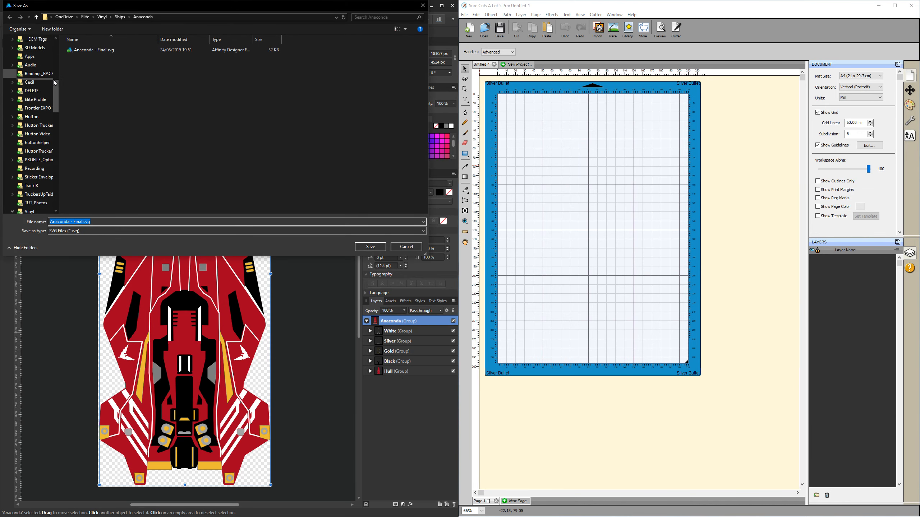
{"action": "scroll", "coordinate": [36, 76], "scroll_direction": "up", "scroll_amount": 10}
{"action": "left_click", "coordinate": [29, 62]}
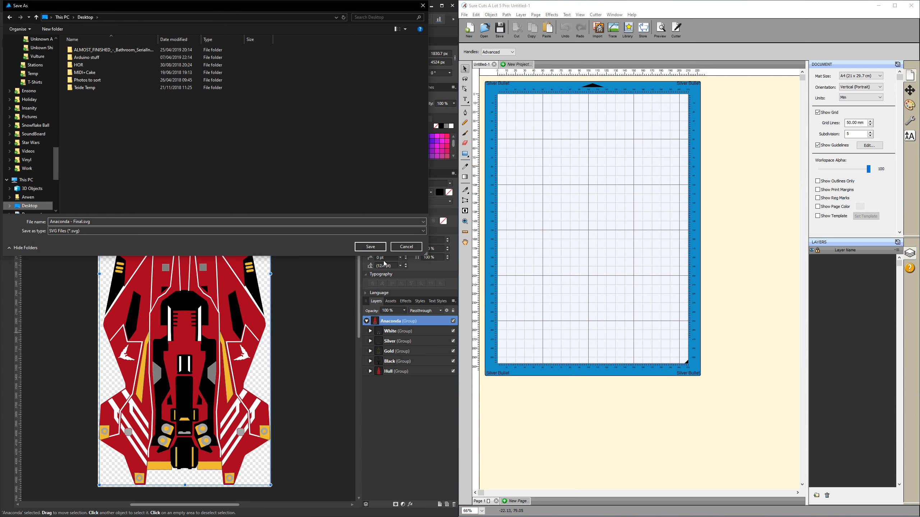
{"action": "left_click", "coordinate": [368, 247]}
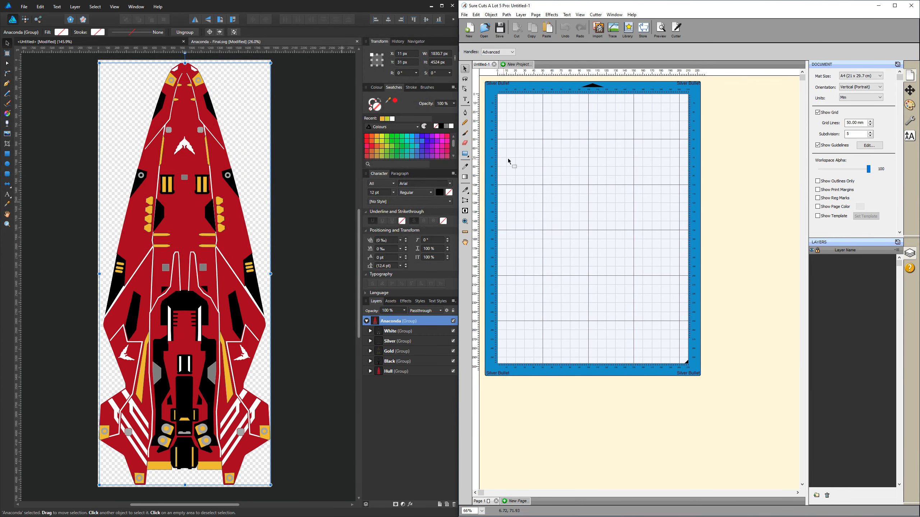
- Switch to Sure Cuts A Lot, open Anaconda - Final.svg from the Desktop, and delete the placed artwork
{"action": "key", "text": "ctrl+o"}
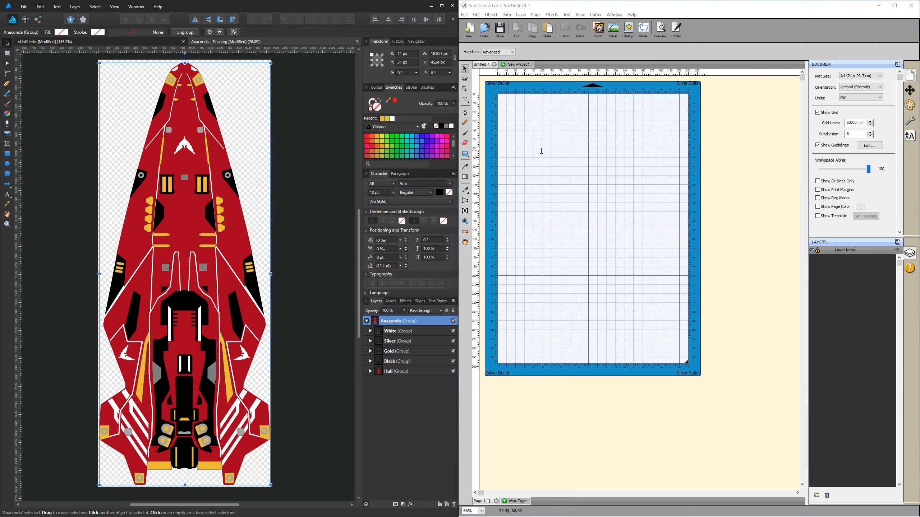
{"action": "left_click", "coordinate": [480, 74]}
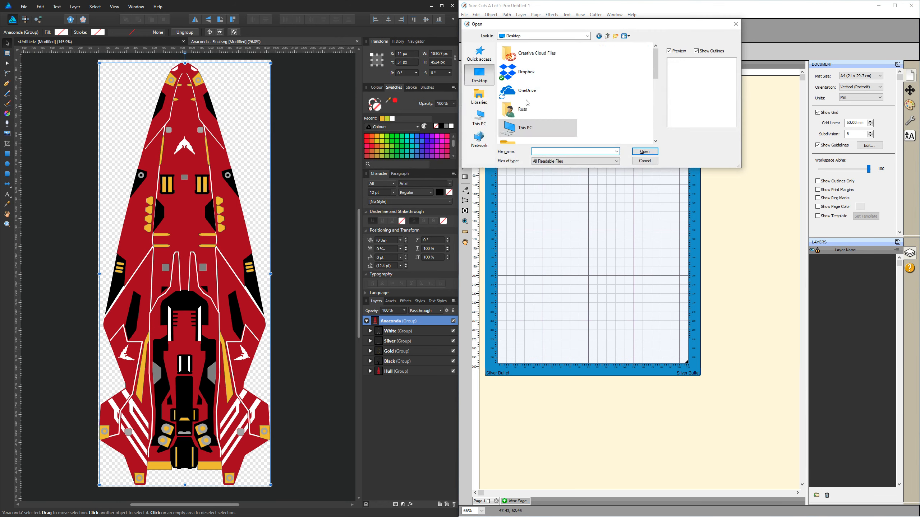
{"action": "left_click_drag", "start_coordinate": [659, 71], "coordinate": [660, 130]}
{"action": "left_click", "coordinate": [538, 104]}
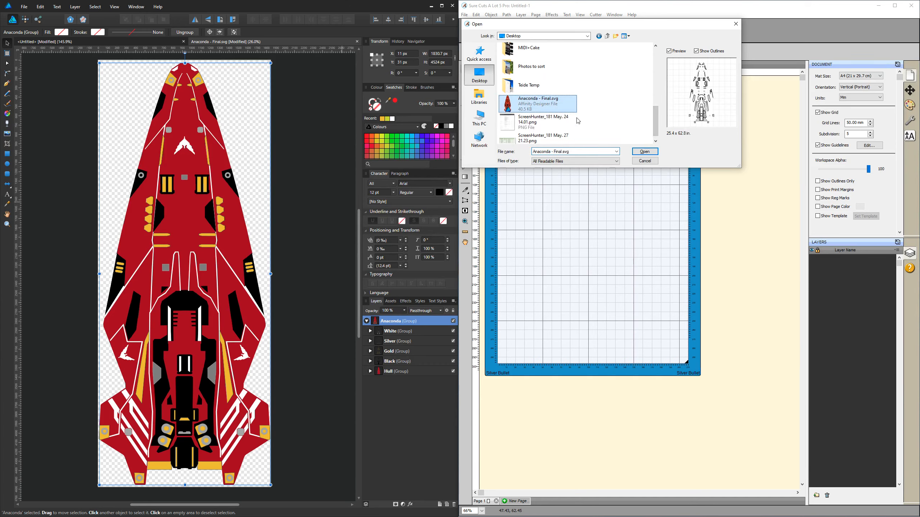
{"action": "left_click", "coordinate": [655, 153]}
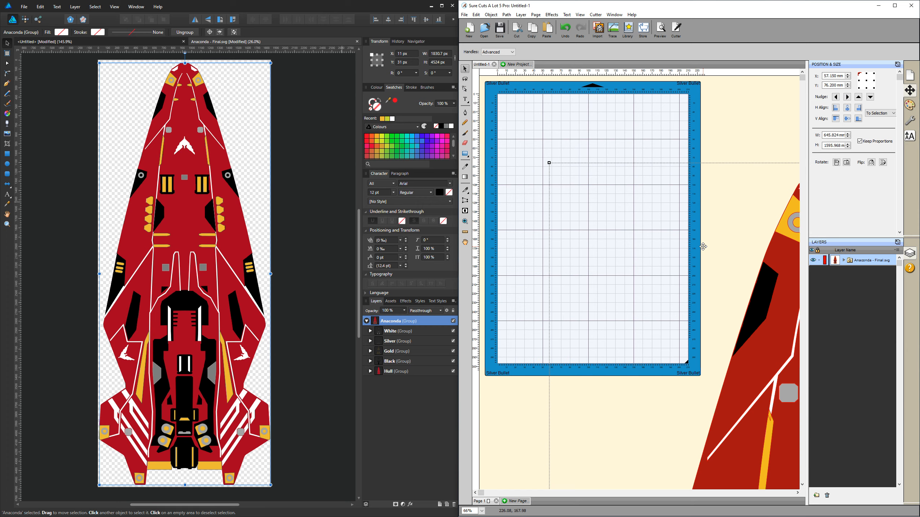
{"action": "key", "text": "Delete"}
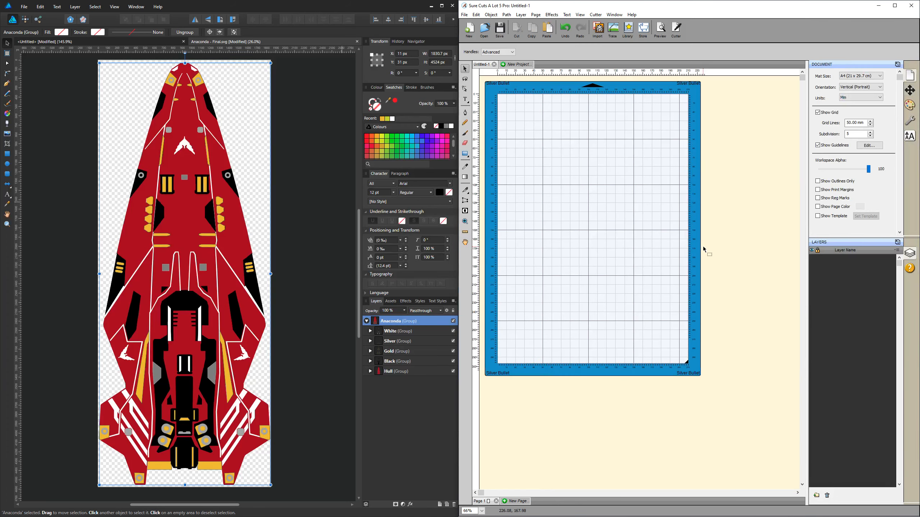
- Reopen Anaconda - Final.svg from the Desktop to place the artwork in the empty project
{"action": "key", "text": "ctrl+o"}
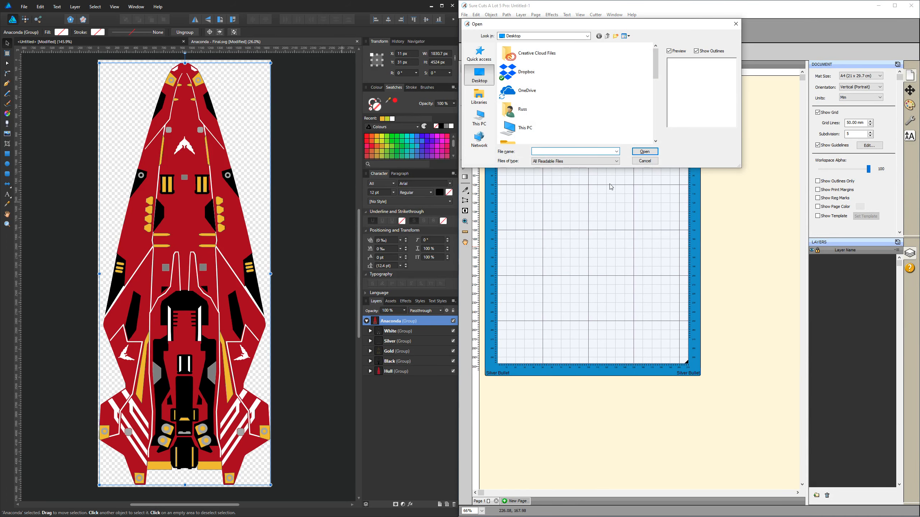
{"action": "left_click", "coordinate": [579, 99]}
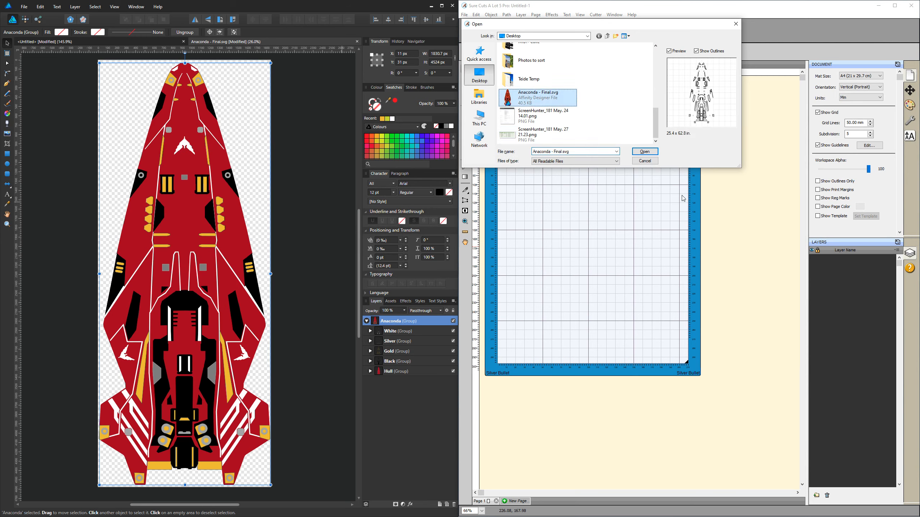
{"action": "left_click", "coordinate": [644, 152]}
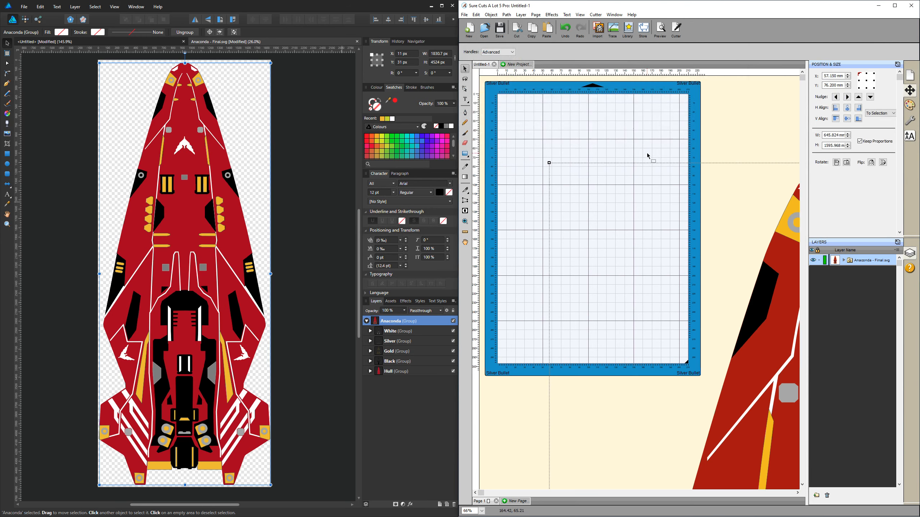
- Delete the placed artwork from the cutting project, and set up a new SVG export in Affinity Designer with the raster DPI at 72
{"action": "key", "text": "Delete"}
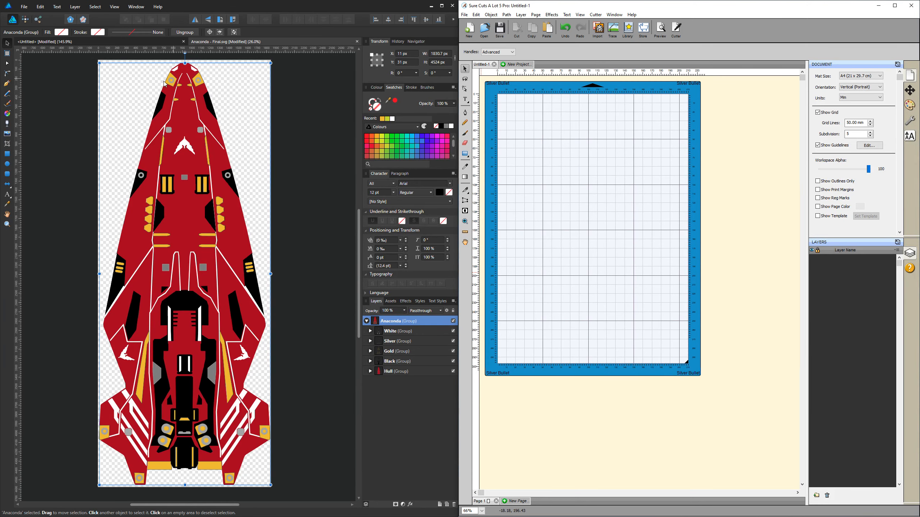
{"action": "left_click", "coordinate": [114, 109]}
{"action": "key", "text": "ctrl+alt+shift+s"}
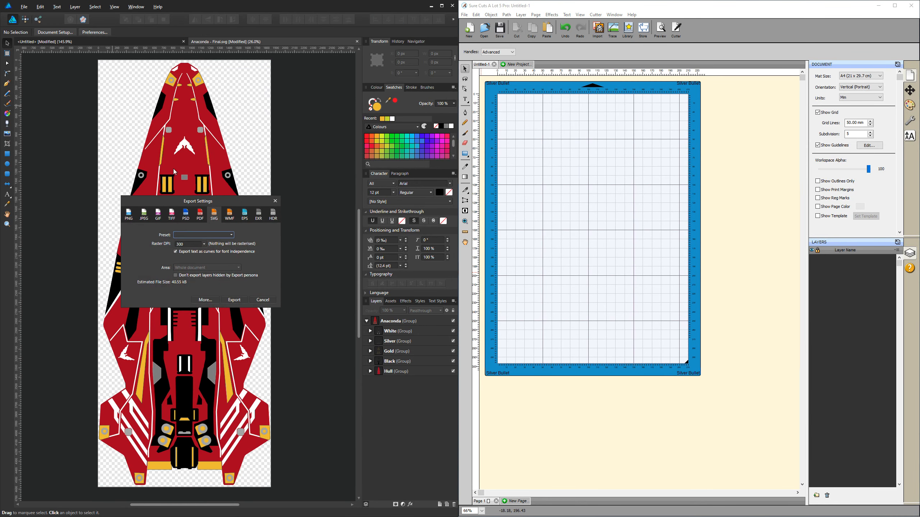
{"action": "double_click", "coordinate": [195, 245]}
{"action": "type", "text": "72"}
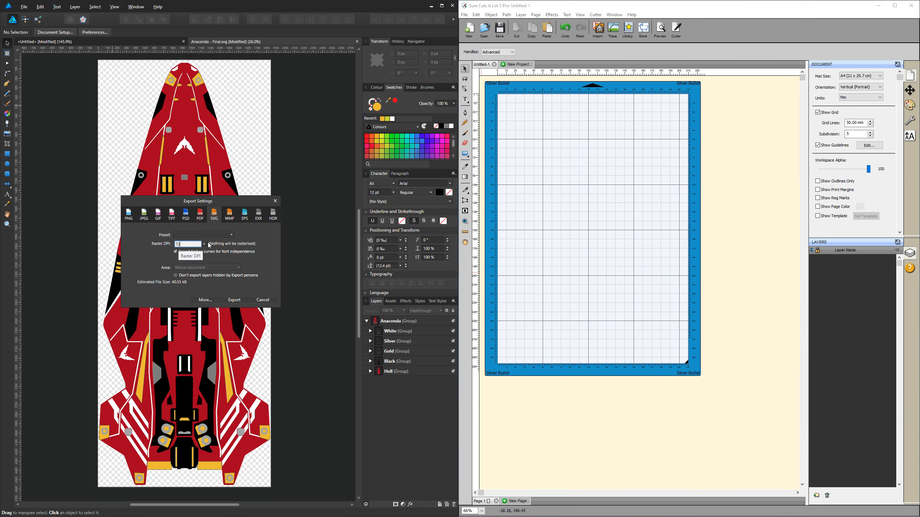
- Export the artwork to the Desktop, replacing the existing Anaconda - Final.svg
{"action": "left_click", "coordinate": [235, 301]}
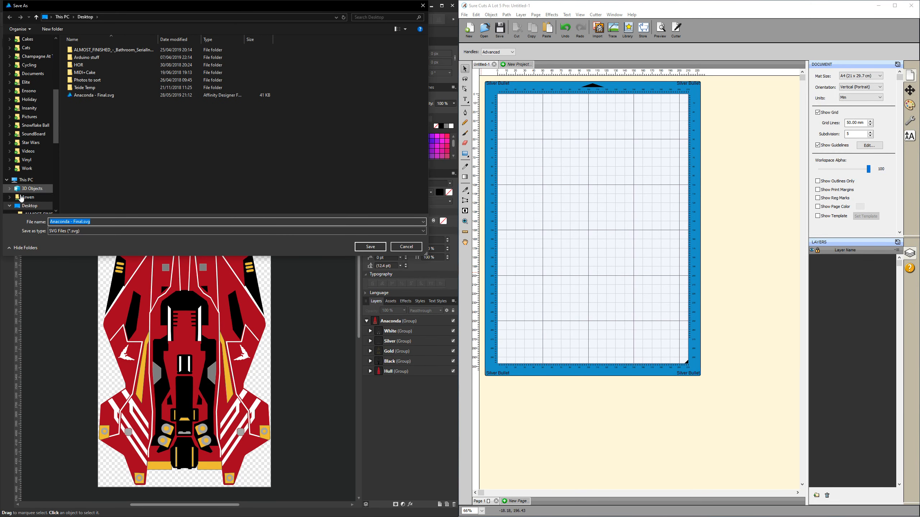
{"action": "key", "text": "Return"}
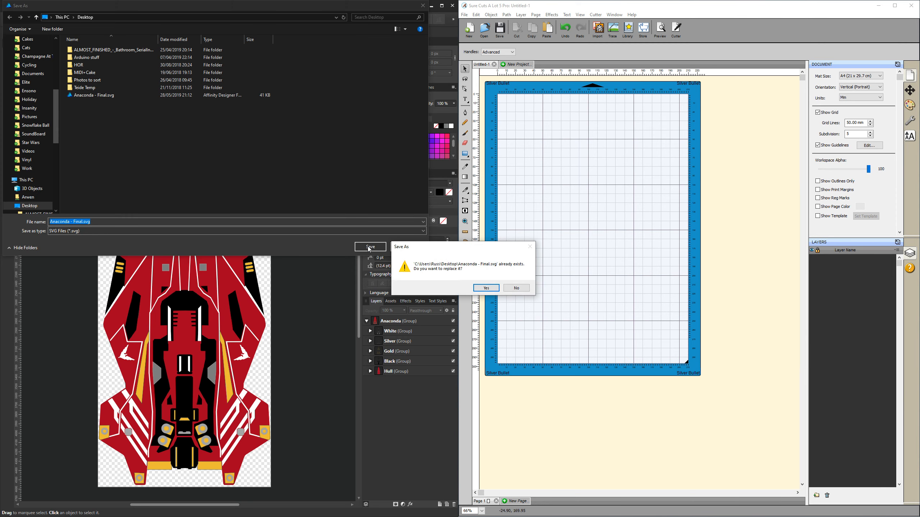
{"action": "left_click", "coordinate": [487, 290]}
- Open Anaconda - Final.svg in Sure Cuts A Lot, and move and scale the artwork to fit the mat at about 113 × 279.5 mm
{"action": "key", "text": "ctrl+o"}
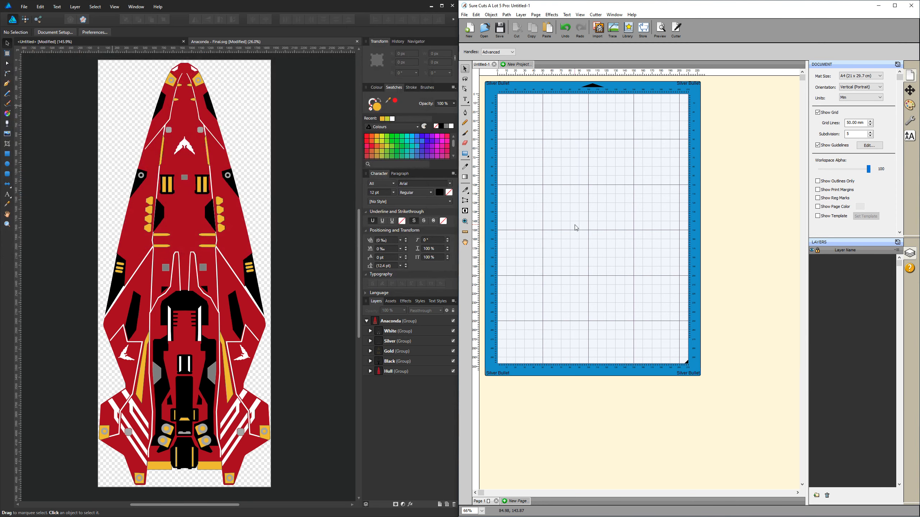
{"action": "scroll", "coordinate": [510, 98], "scroll_direction": "down", "scroll_amount": 5}
{"action": "double_click", "coordinate": [519, 100]}
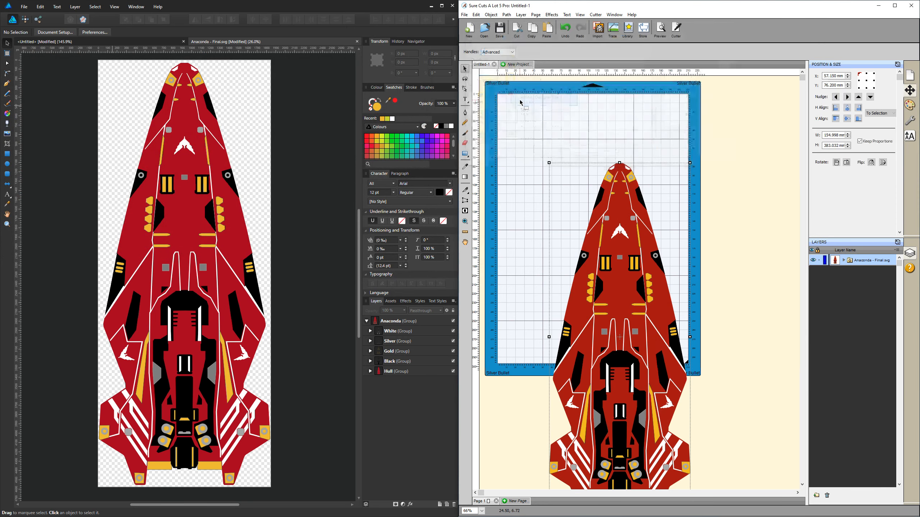
{"action": "left_click_drag", "start_coordinate": [626, 300], "coordinate": [593, 225]}
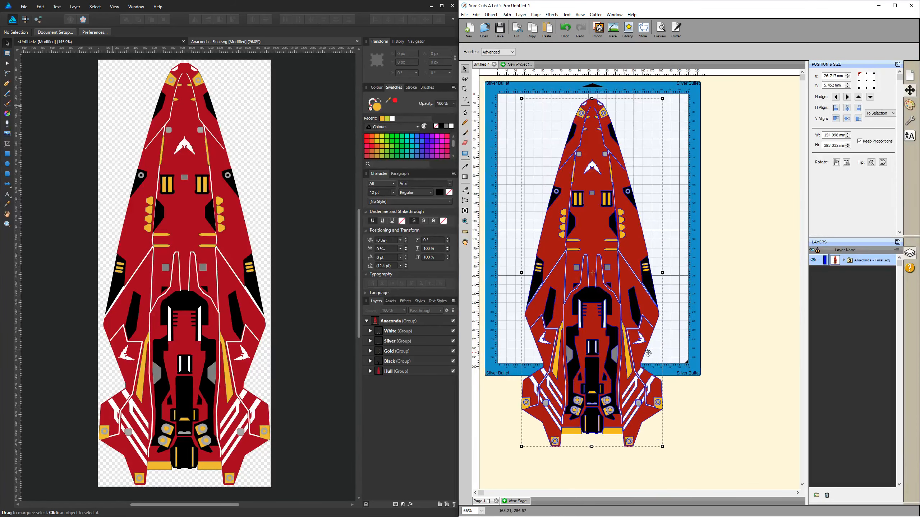
{"action": "left_click_drag", "start_coordinate": [667, 452], "coordinate": [624, 352]}
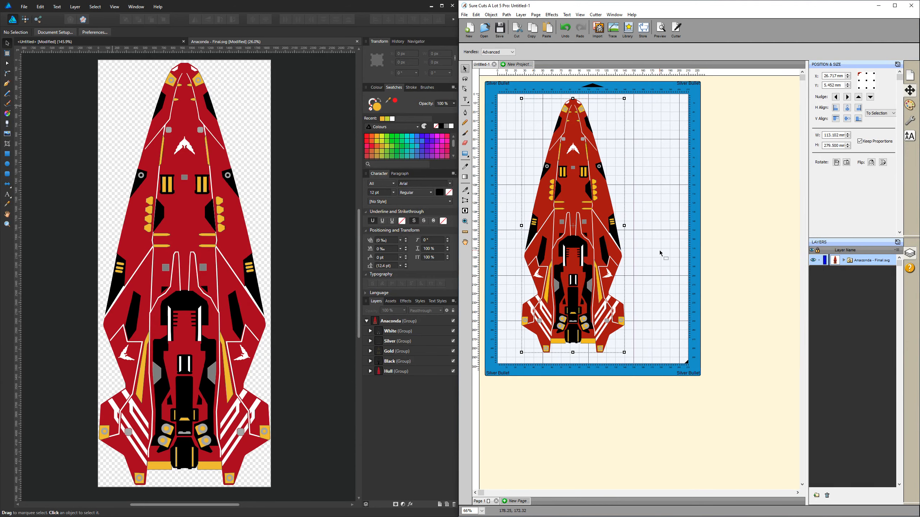
- Expand the Anaconda - Final.svg layer and hide its Black, Gold, Silver and White groups, leaving only Hull visible
{"action": "left_click", "coordinate": [844, 260]}
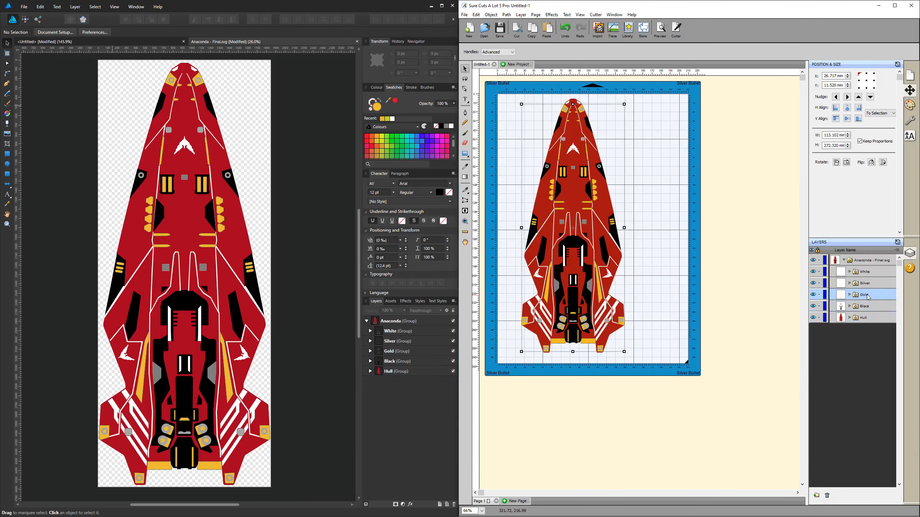
{"action": "left_click", "coordinate": [870, 275]}
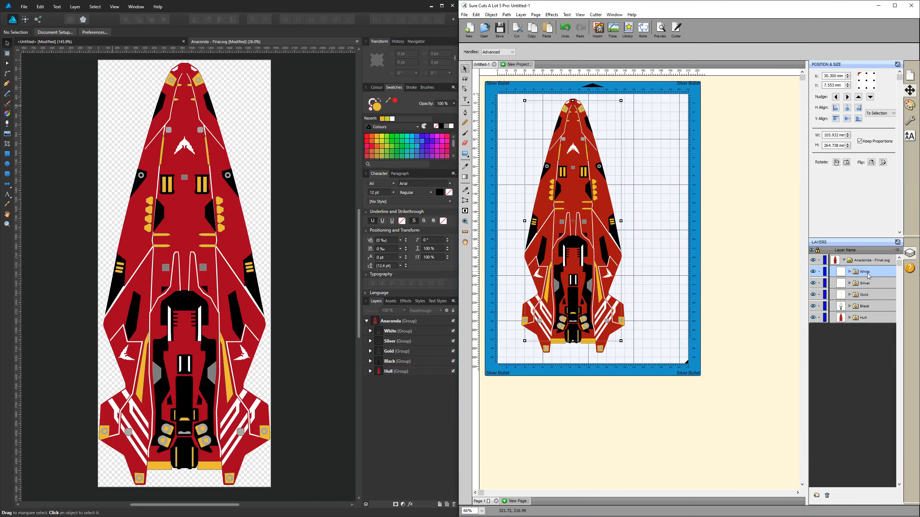
{"action": "left_click", "coordinate": [813, 306]}
{"action": "left_click", "coordinate": [813, 295]}
{"action": "left_click", "coordinate": [813, 283]}
{"action": "left_click", "coordinate": [813, 271]}
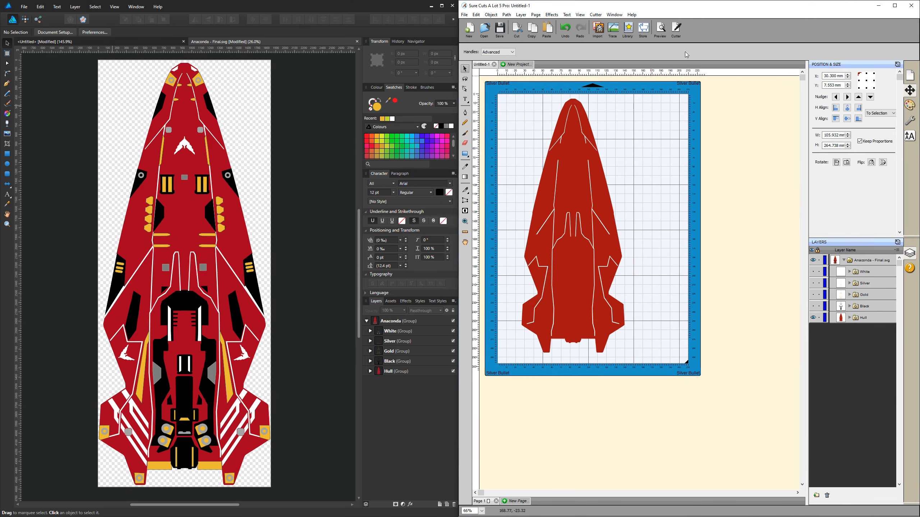
- Configure the hull's cut settings with the Origin Point cut mode and the Vinyl Fast Detail 45 [1] [.35mm] preset
{"action": "left_click", "coordinate": [677, 32]}
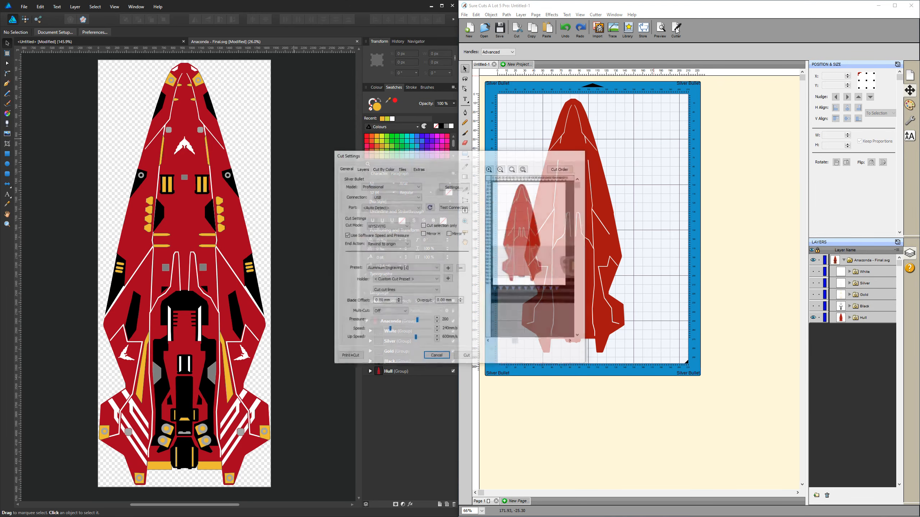
{"action": "left_click", "coordinate": [389, 226]}
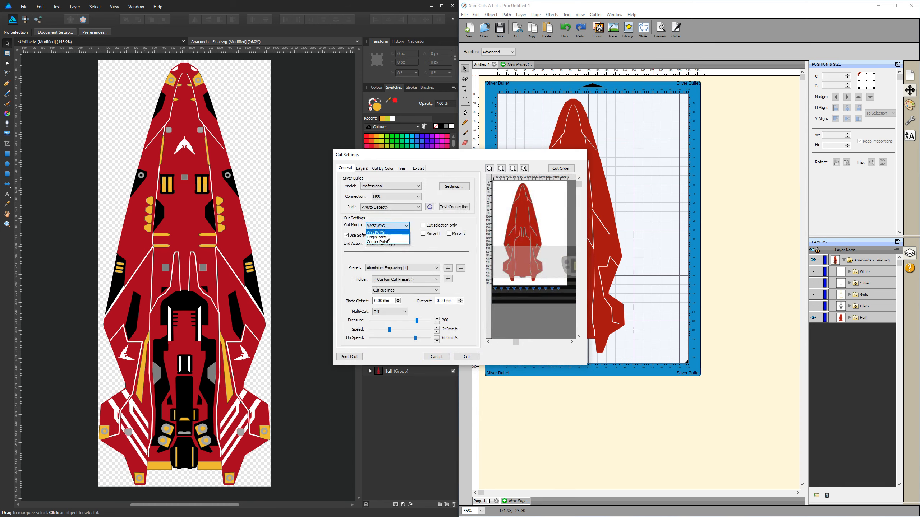
{"action": "left_click", "coordinate": [384, 240]}
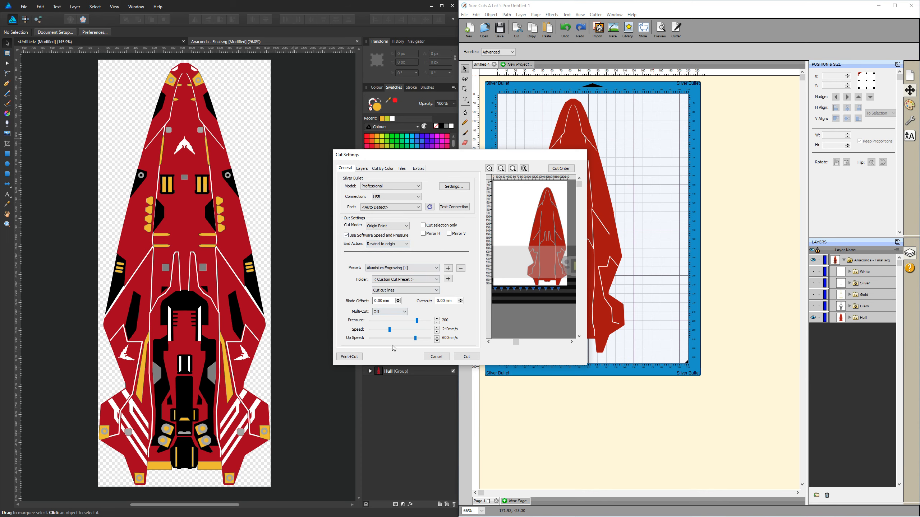
{"action": "left_click", "coordinate": [433, 268]}
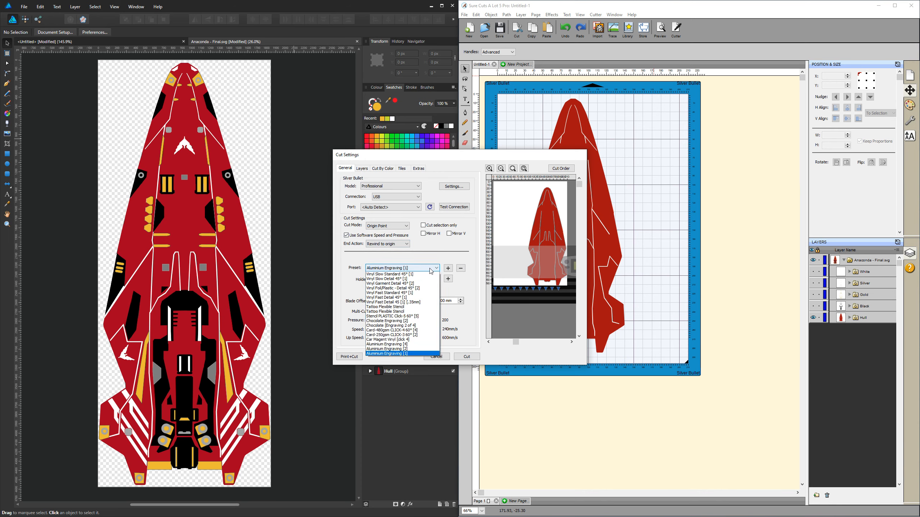
{"action": "left_click", "coordinate": [392, 317]}
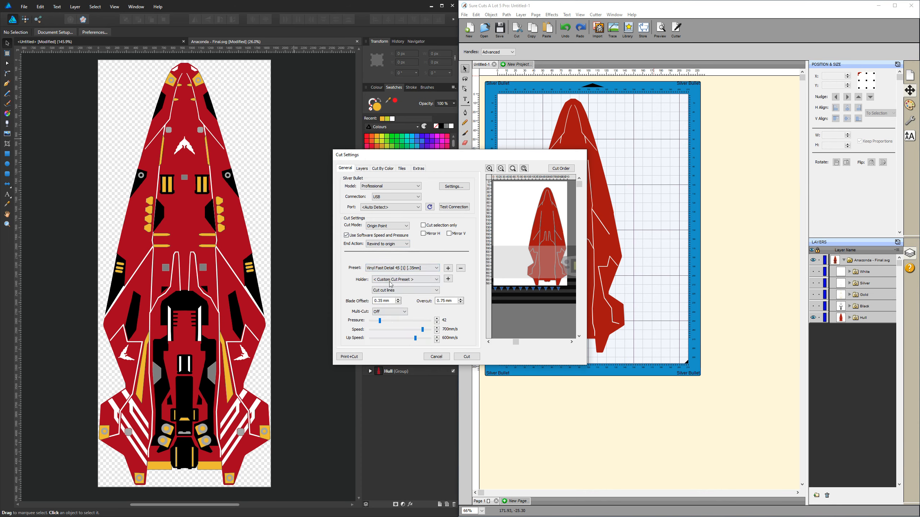
{"action": "left_click", "coordinate": [467, 358]}
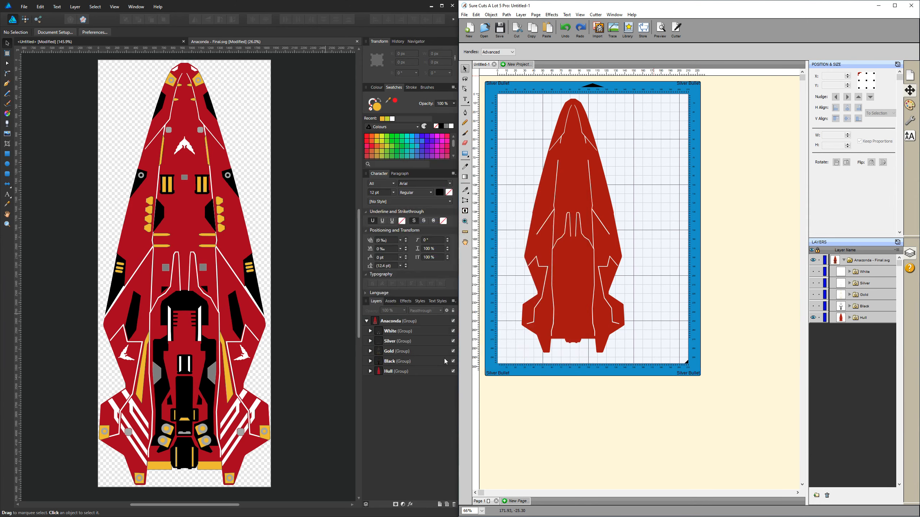
{"action": "left_click", "coordinate": [622, 223]}
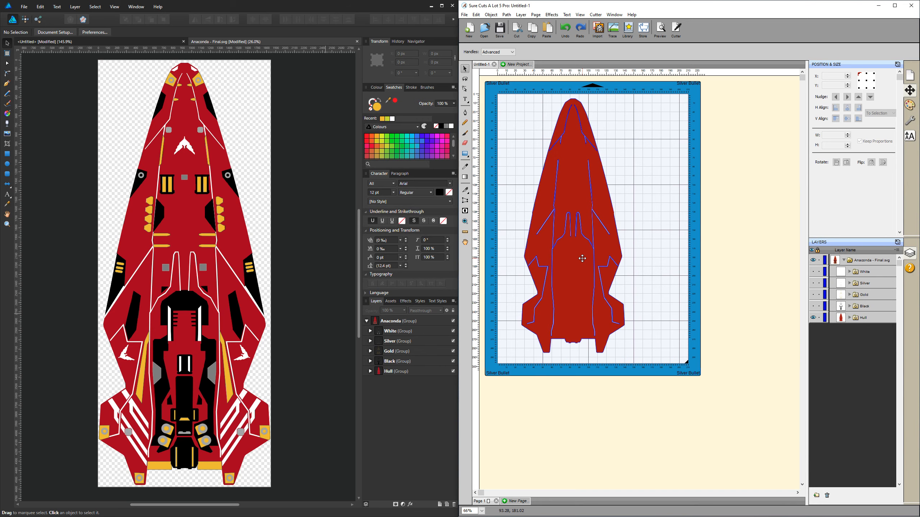
- Hide the Hull group and display the Black, Gold, Silver and White groups one at a time to view each vinyl colour alone
{"action": "left_click", "coordinate": [813, 318]}
{"action": "left_click", "coordinate": [813, 306]}
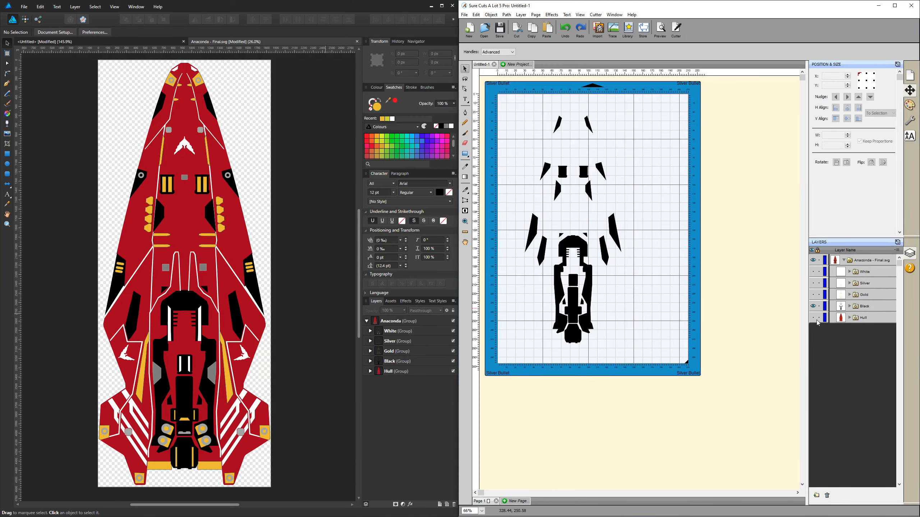
{"action": "left_click", "coordinate": [813, 307]}
{"action": "left_click", "coordinate": [814, 295]}
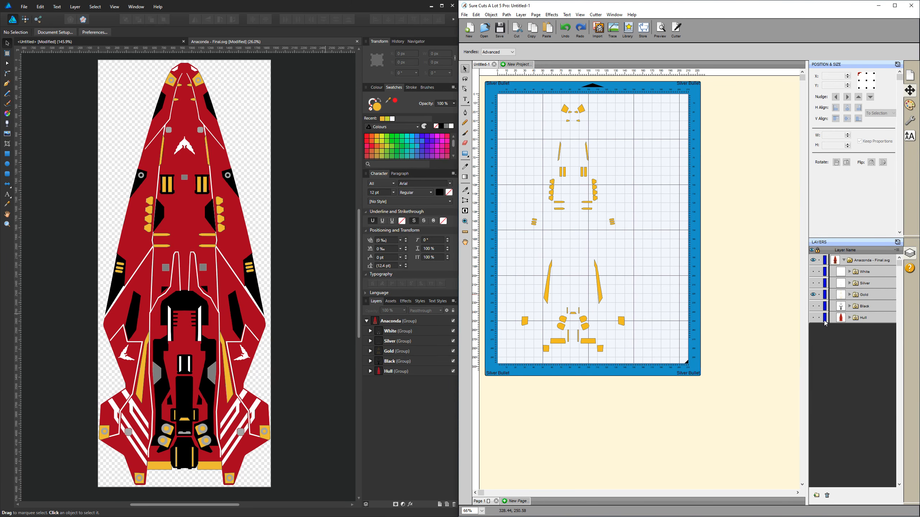
{"action": "left_click", "coordinate": [813, 295]}
{"action": "left_click", "coordinate": [813, 283]}
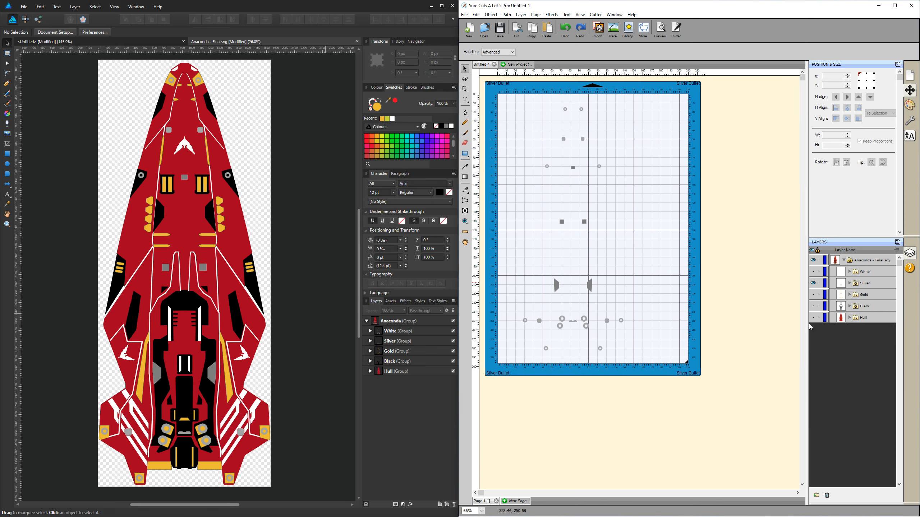
{"action": "left_click", "coordinate": [813, 283]}
{"action": "left_click", "coordinate": [813, 271]}
- Make the Silver, Gold, Black and Hull groups visible again together with White
{"action": "left_click", "coordinate": [813, 284]}
{"action": "left_click", "coordinate": [813, 295]}
{"action": "left_click", "coordinate": [813, 306]}
{"action": "left_click", "coordinate": [813, 318]}
{"action": "left_click", "coordinate": [813, 318]}
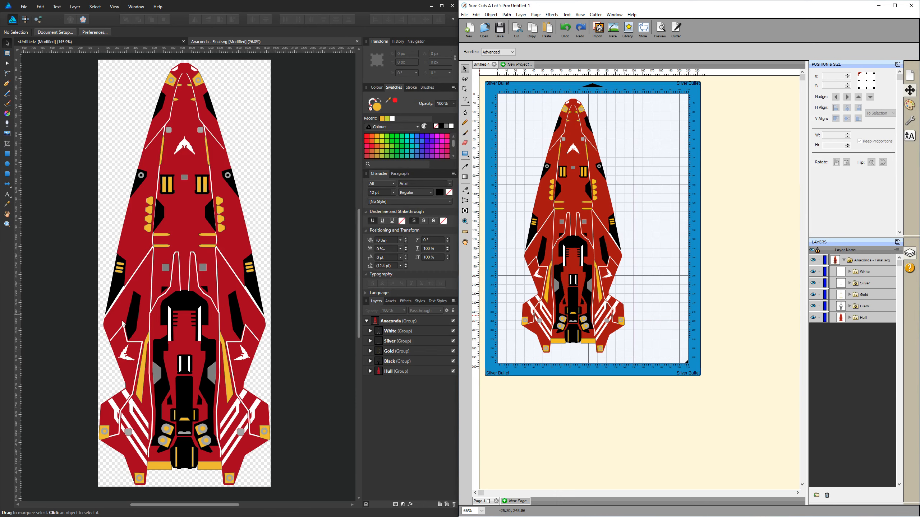